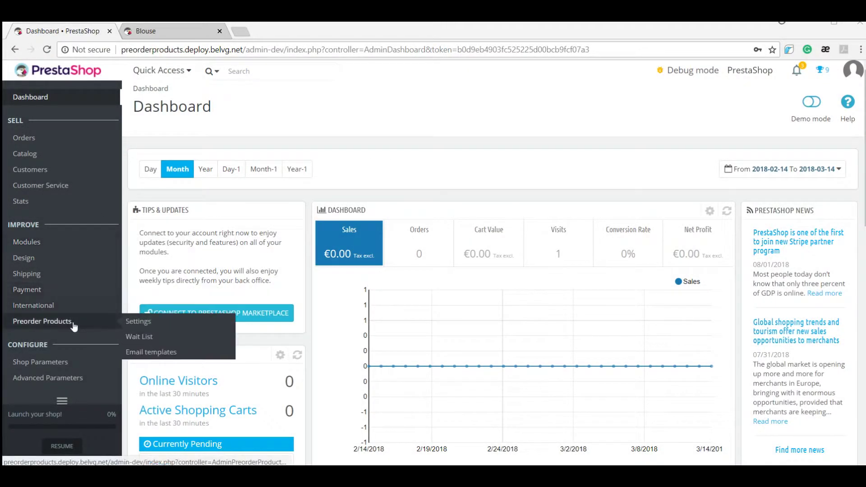
Open the Preorder Products settings page, then view the Blouse storefront page
left_click(148, 321)
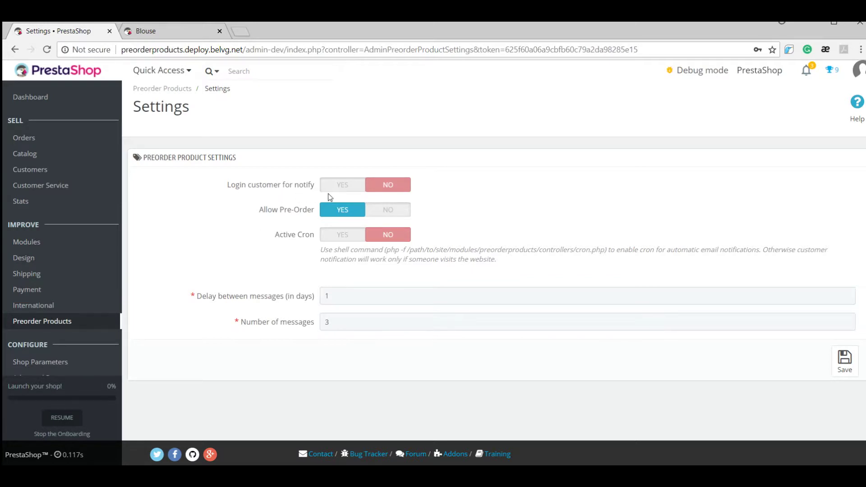
left_click(154, 32)
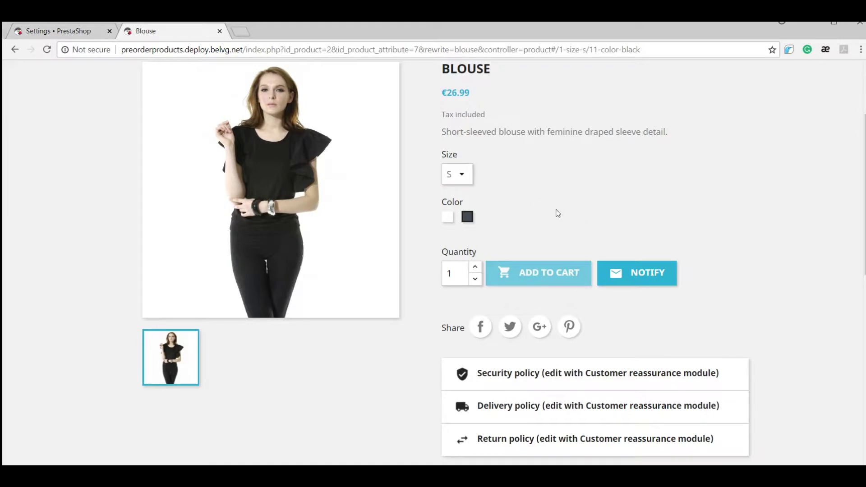
left_click(652, 274)
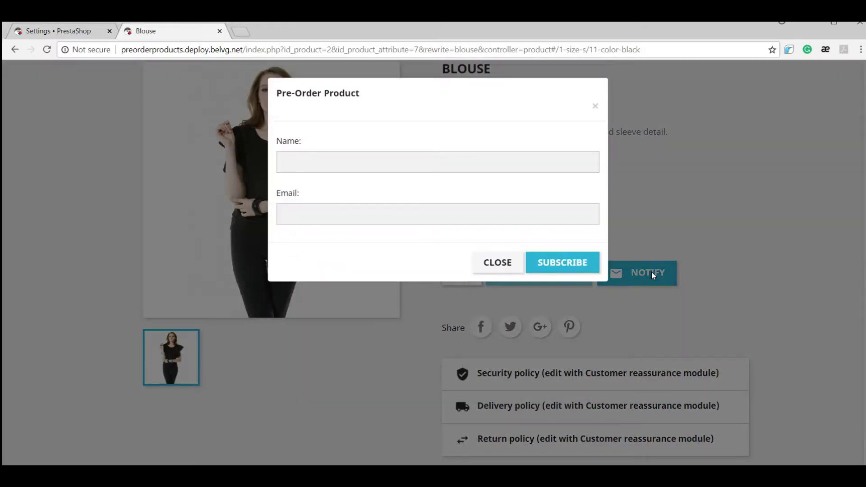
left_click(349, 163)
left_click(347, 212)
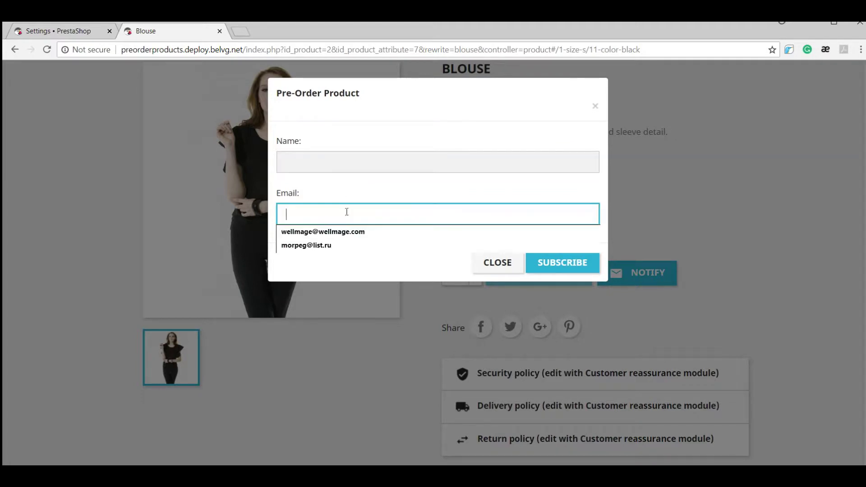
left_click(498, 263)
left_click(90, 31)
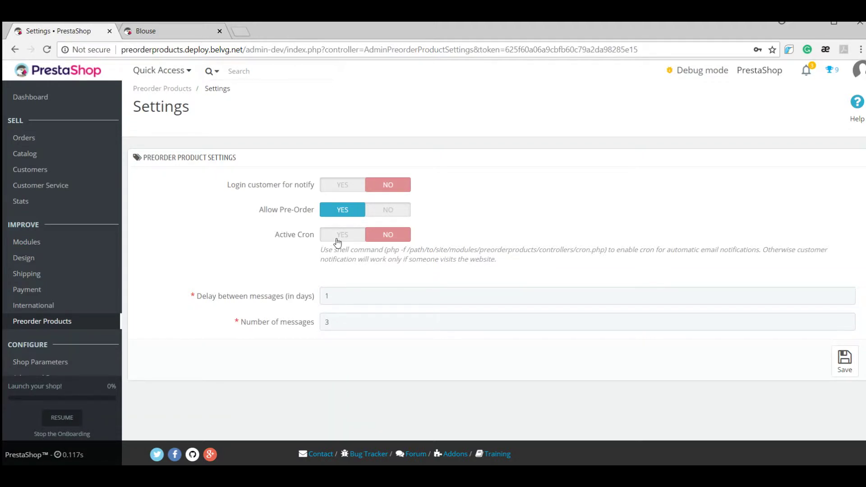
Turn on Active Cron, keeping a 1-day delay between messages and 3 messages
left_click(339, 240)
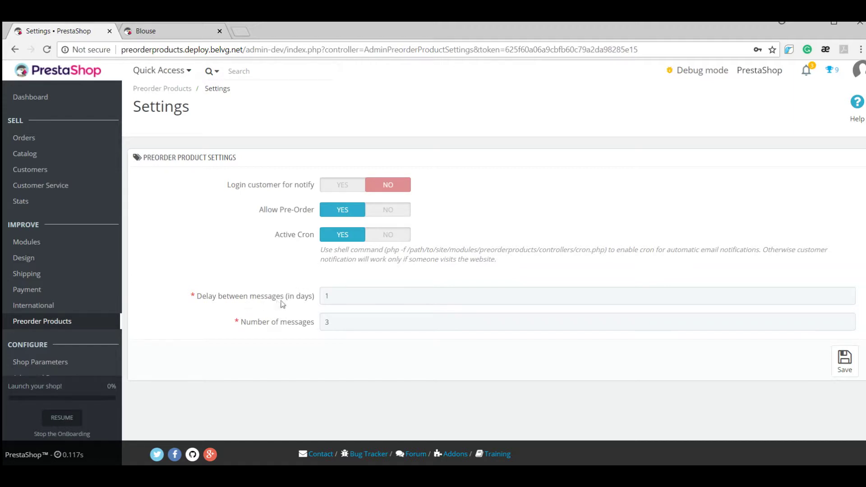
left_click(333, 298)
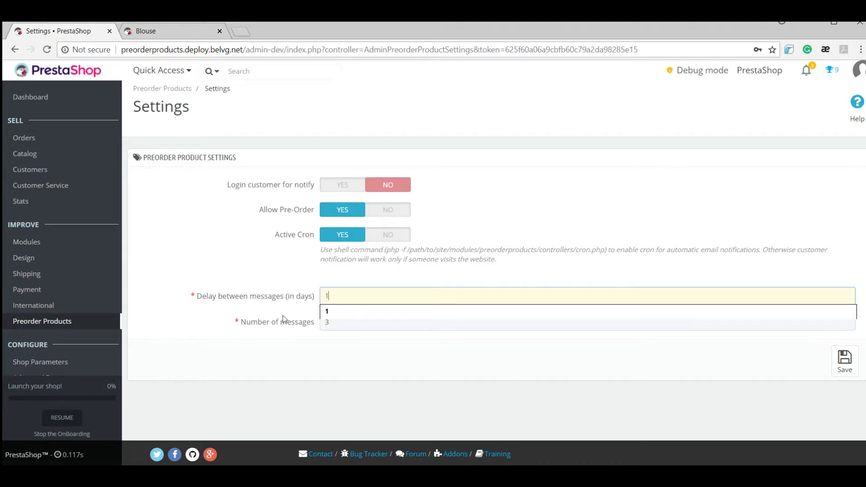
left_click(281, 331)
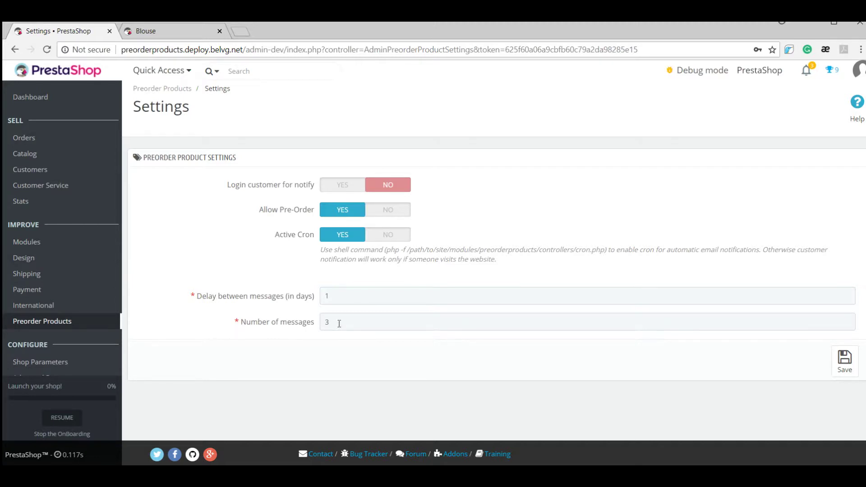
left_click(341, 324)
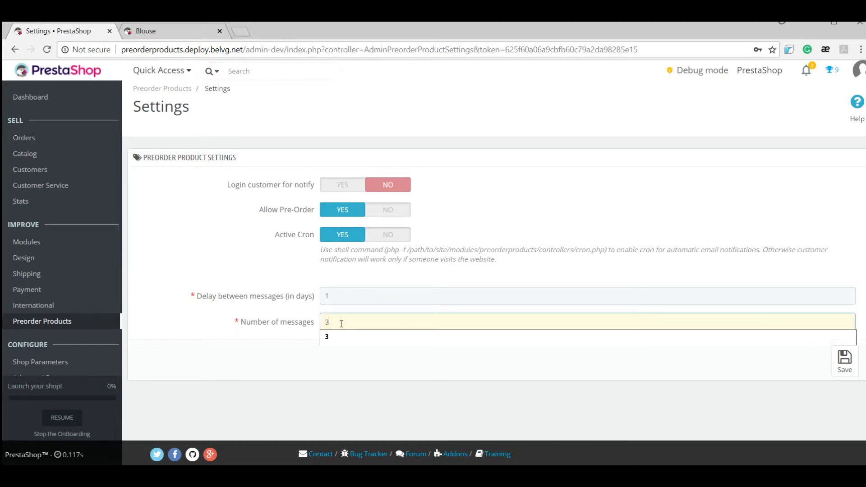
left_click(653, 373)
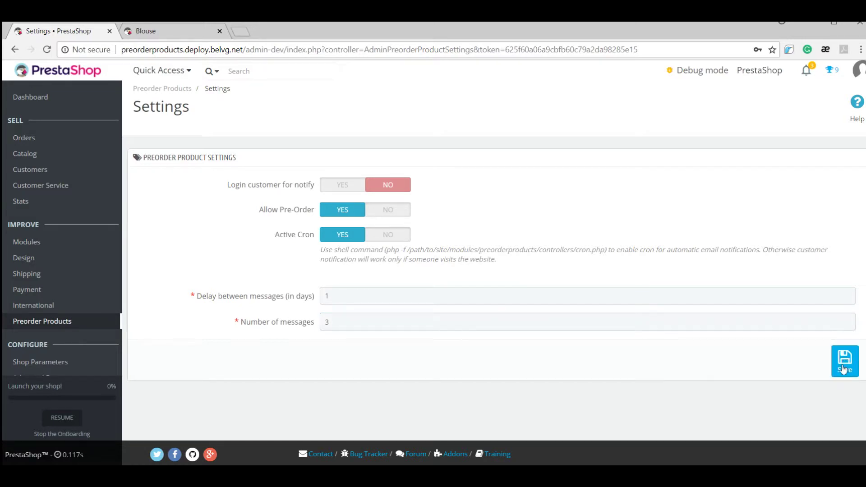
mouse_move(42, 321)
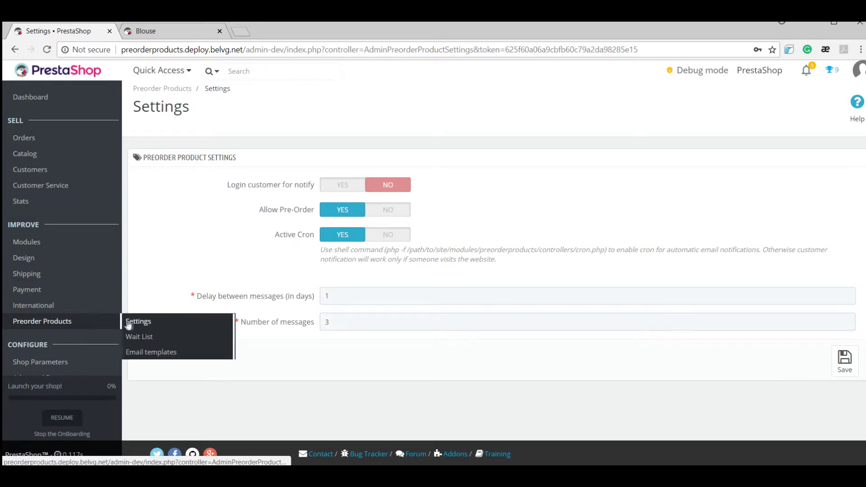
View the wait list's single Printed Summer Dress (L, white) entry, then go to Email templates
left_click(151, 338)
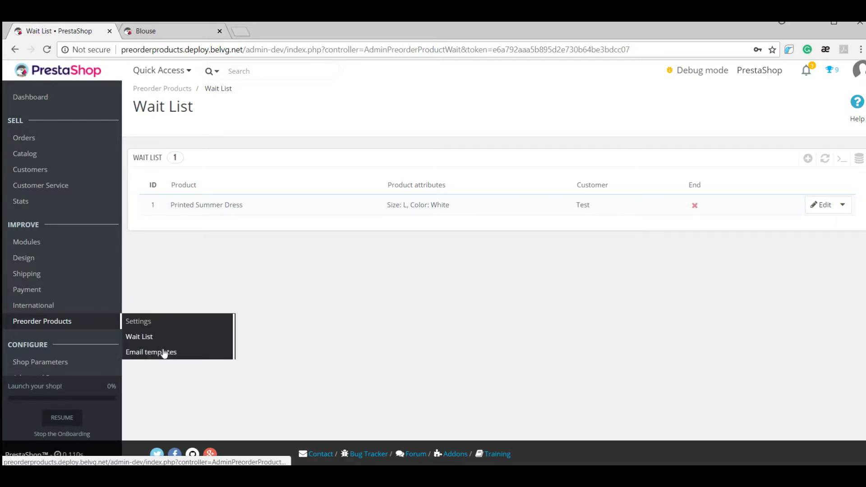
left_click(161, 357)
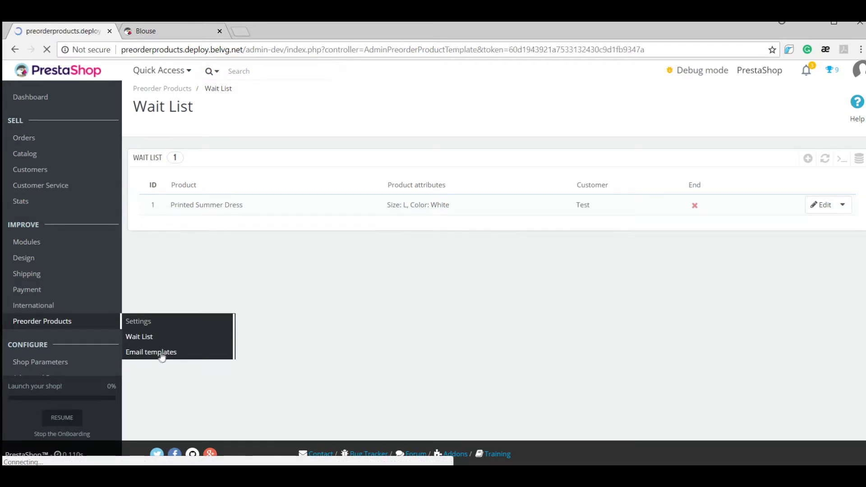
Review the 'Your {PRODUCT_NAME} has arrived' email template, then go to the Products catalog
left_click(305, 207)
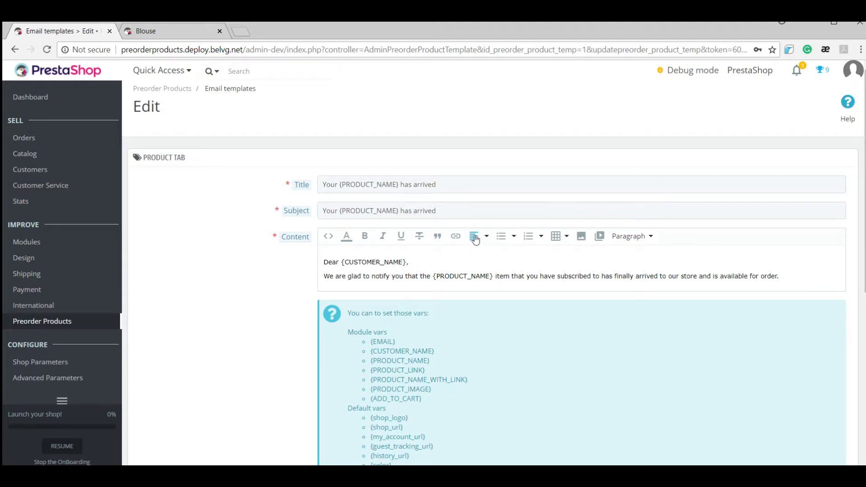
scroll(335, 216, "down", 4)
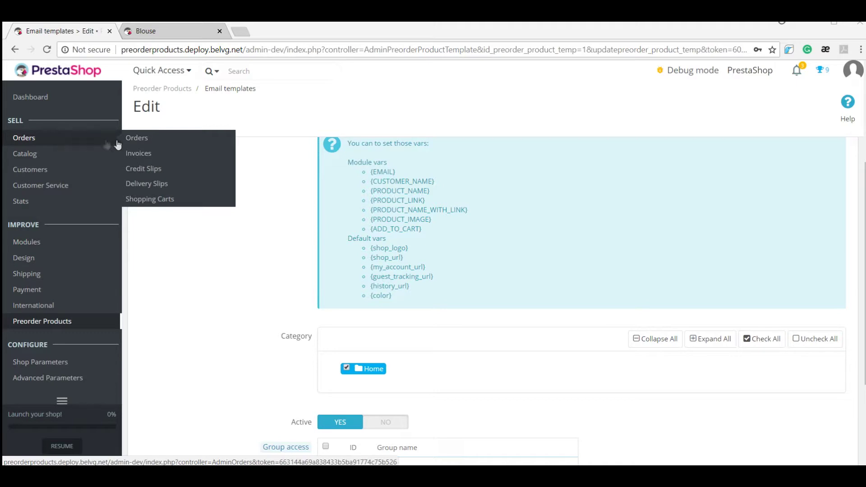
mouse_move(25, 153)
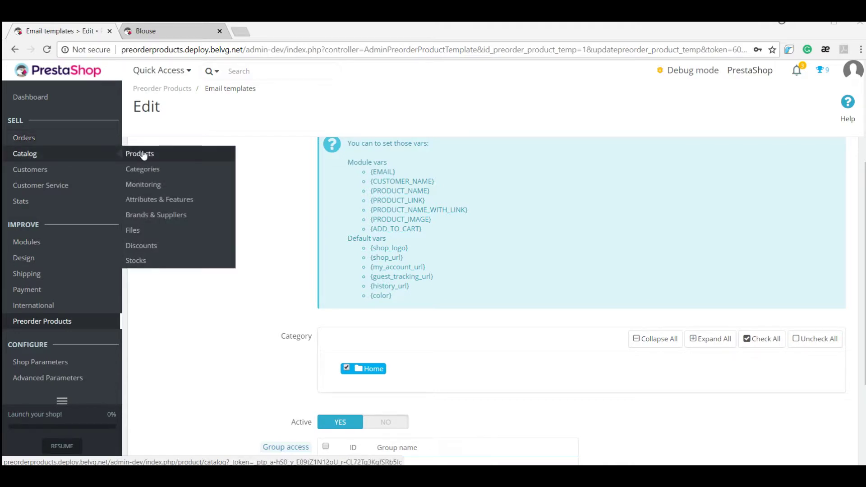
left_click(141, 155)
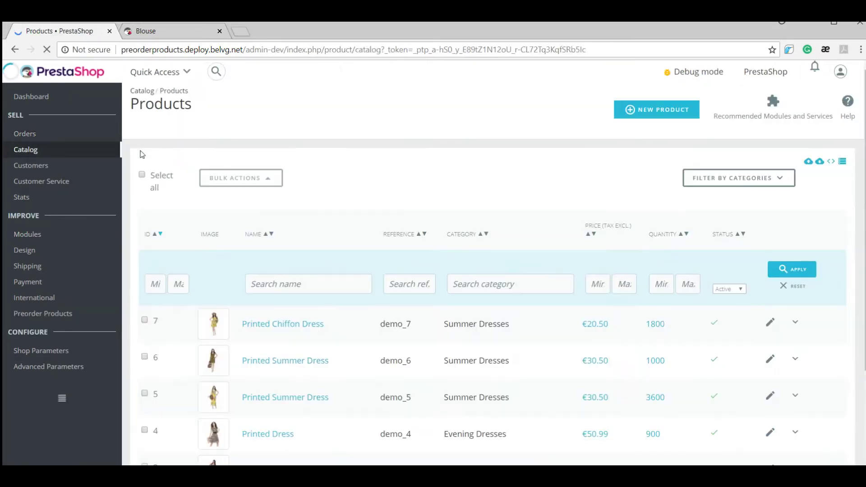
Check the Blouse storefront page, then open the Blouse product (demo_2, €26.99) for editing
left_click(153, 31)
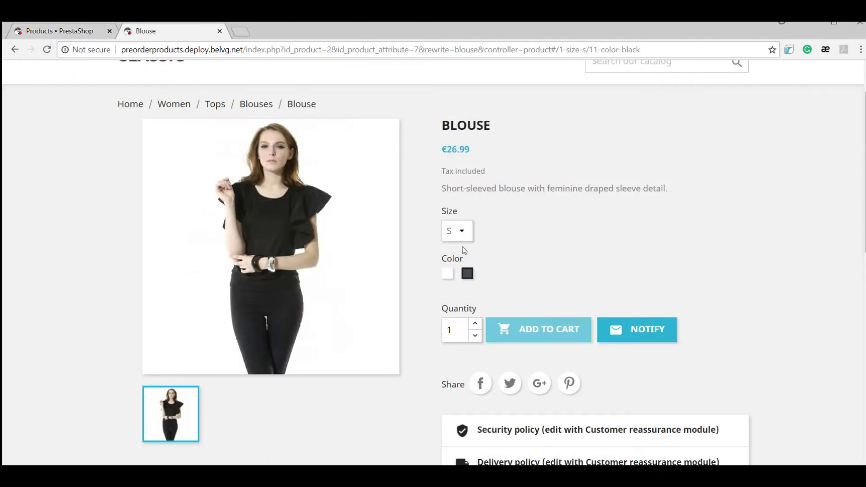
scroll(491, 157, "down", 2)
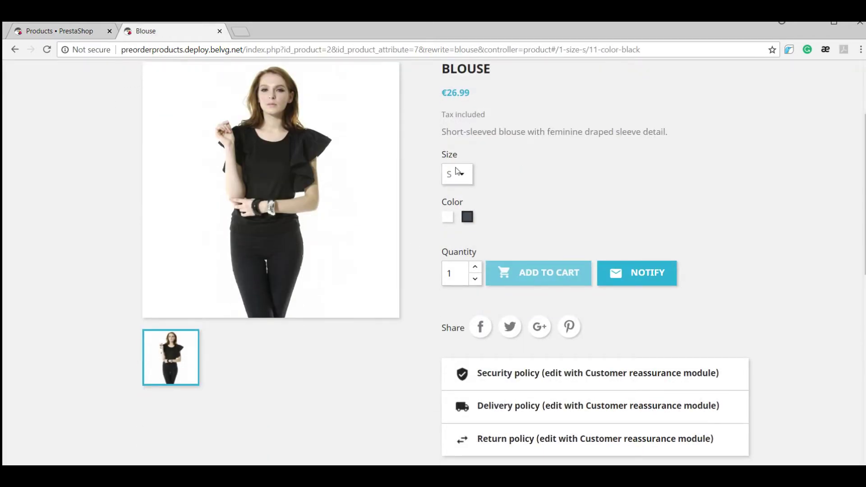
scroll(321, 189, "up", 4)
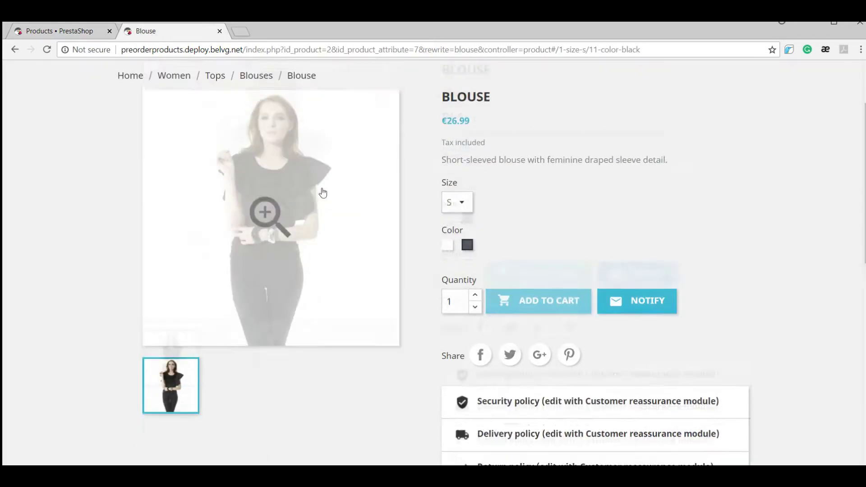
left_click(67, 33)
scroll(570, 310, "down", 2)
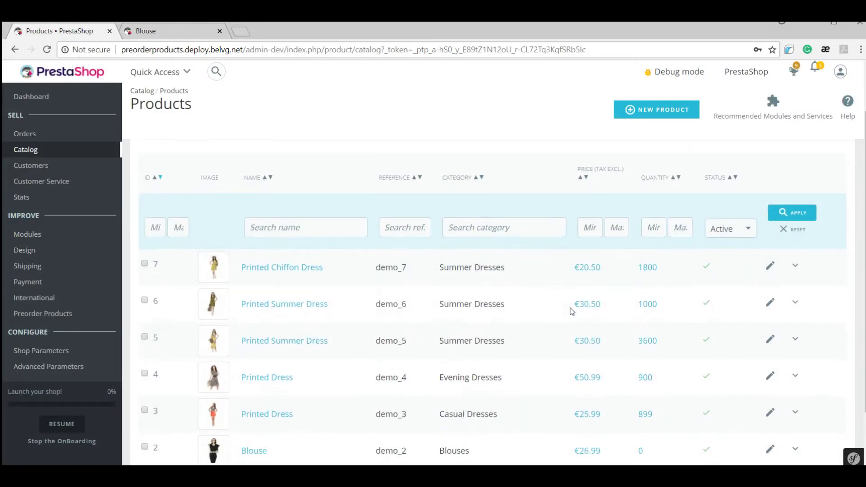
scroll(579, 304, "down", 1)
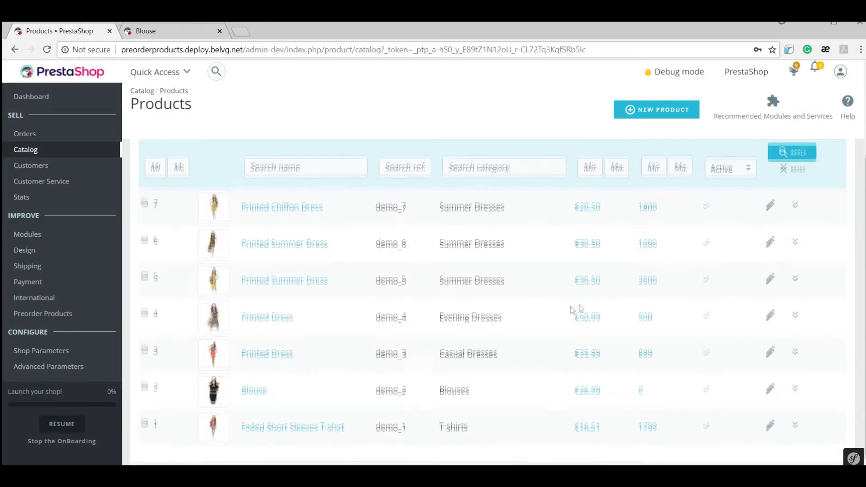
left_click(772, 388)
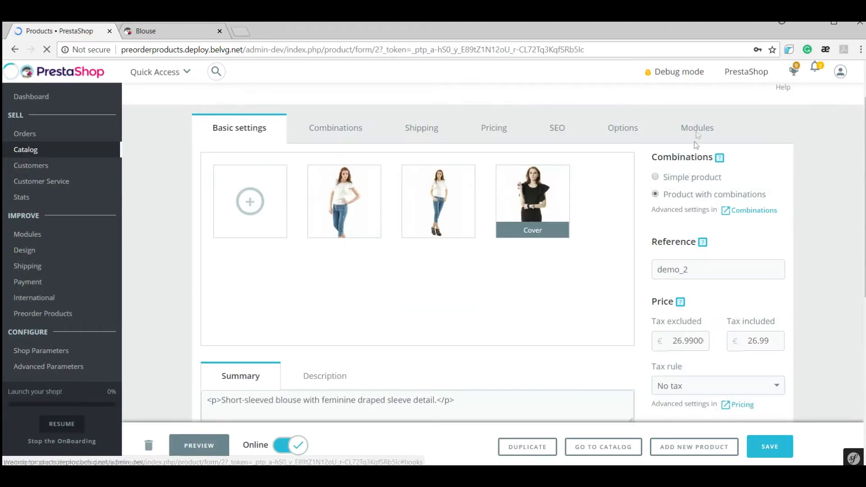
Open the Blouse's Pre-Order Products settings for the Size S, Black combination
left_click(696, 131)
scroll(387, 266, "down", 2)
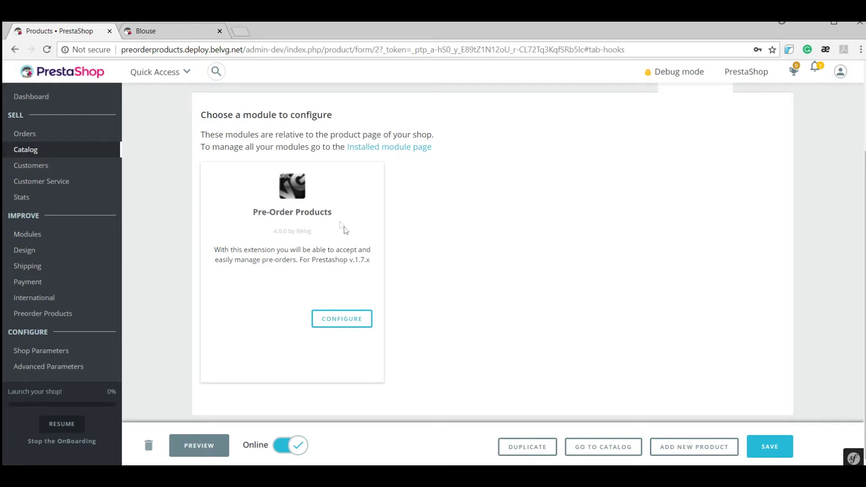
left_click(356, 318)
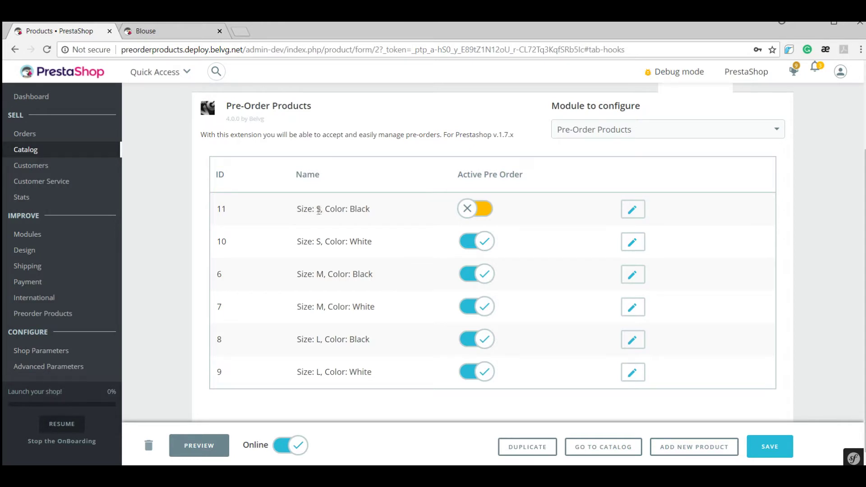
left_click(633, 210)
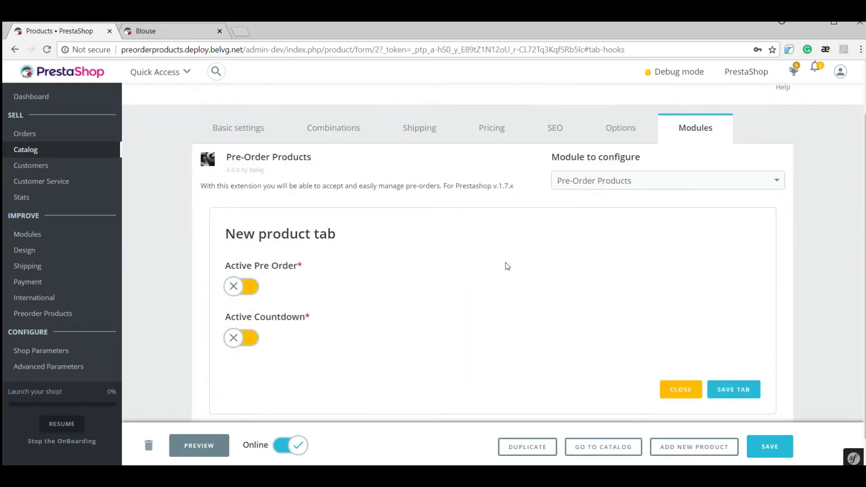
scroll(507, 266, "down", 1)
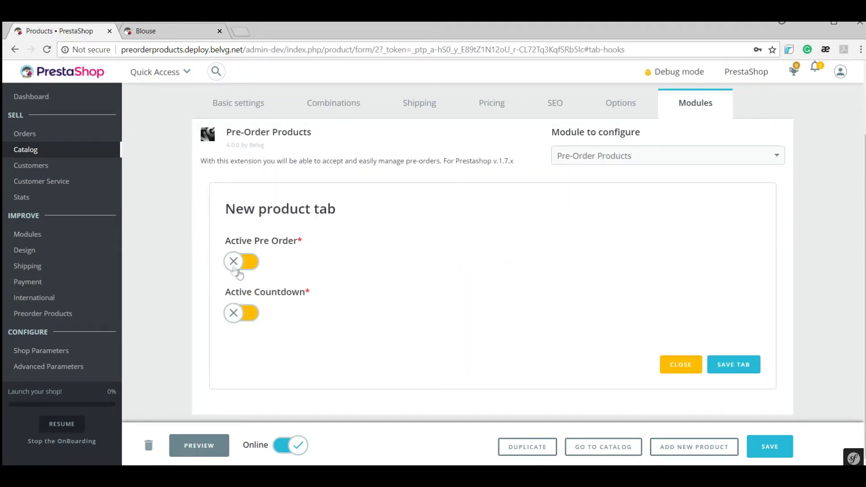
Check the Blouse storefront page, then return to the back office
left_click(175, 29)
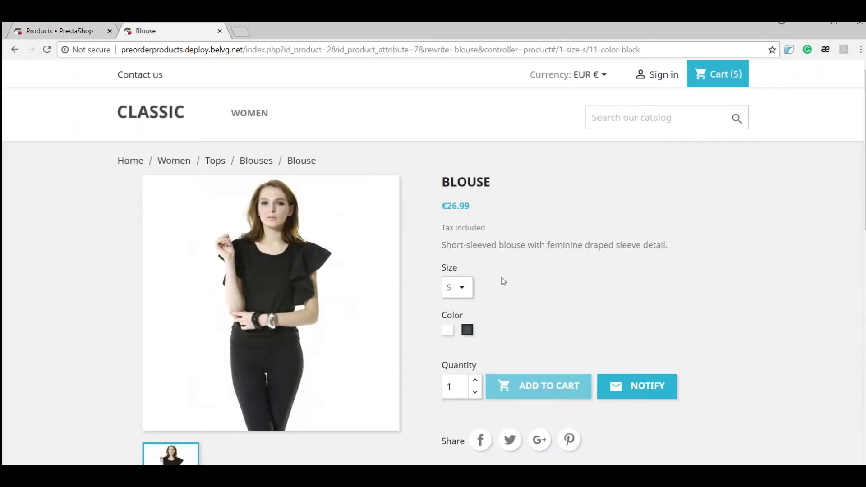
scroll(514, 289, "down", 1)
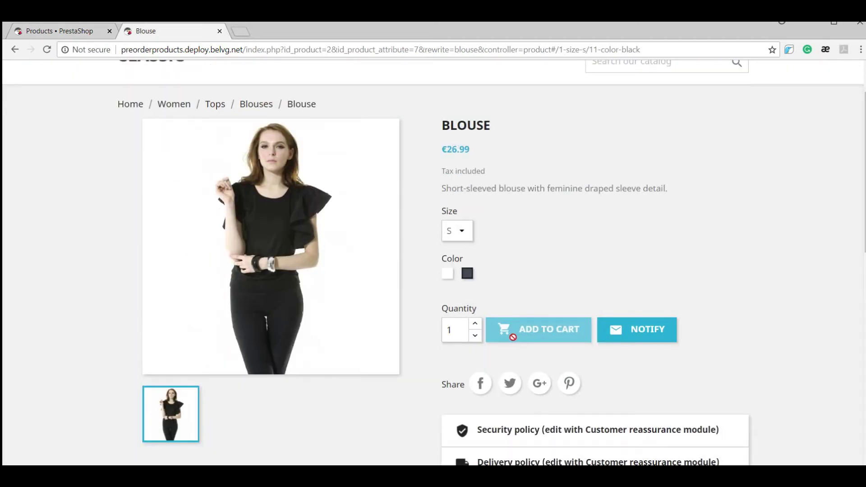
scroll(518, 280, "down", 1)
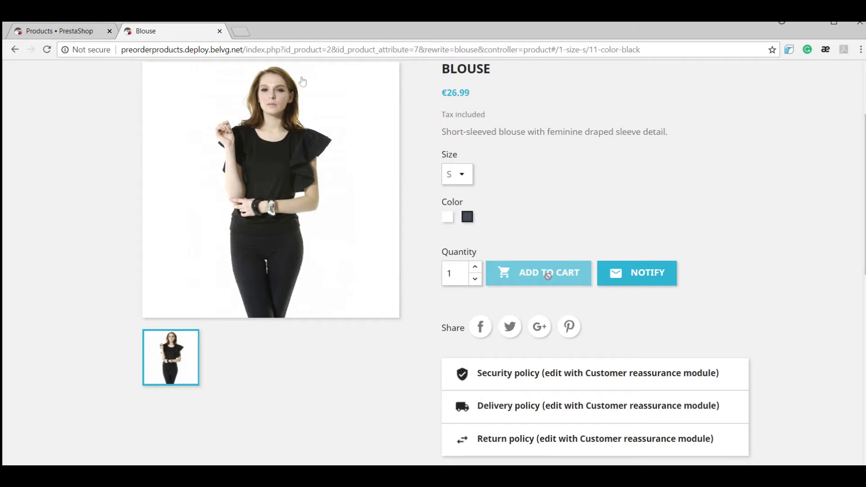
left_click(76, 32)
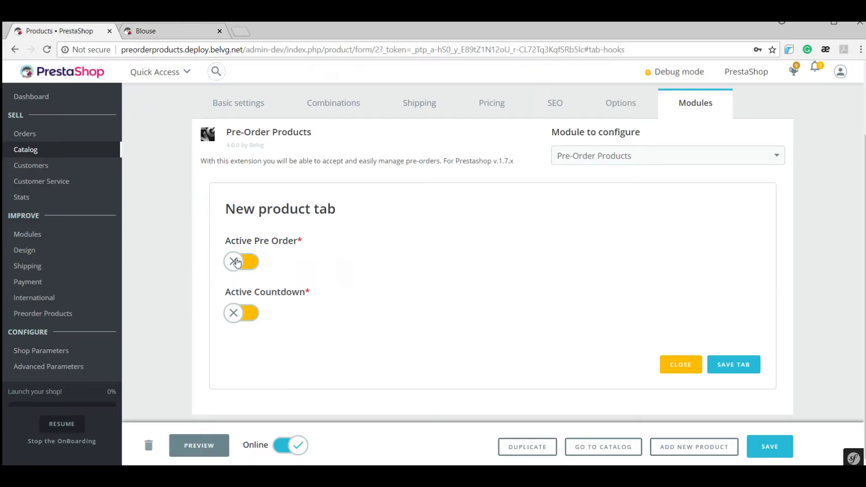
Enable and save pre-order for Size S, Black, then reload the Blouse storefront
left_click(236, 264)
left_click(733, 363)
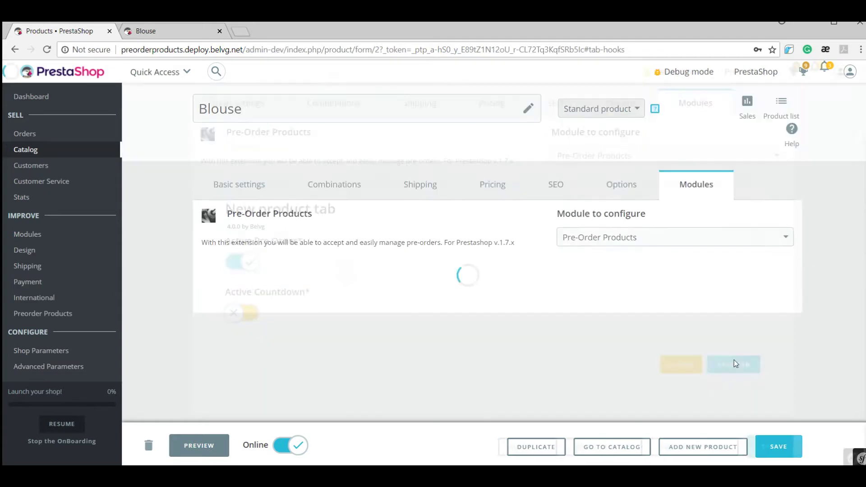
left_click(172, 31)
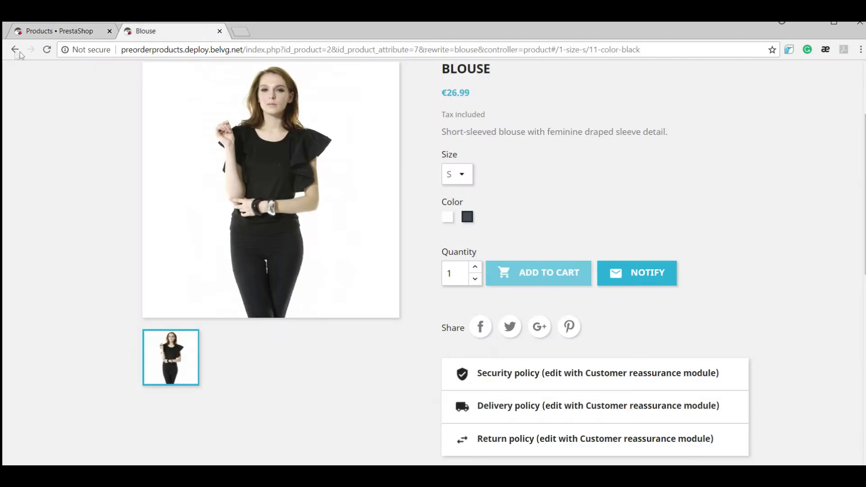
left_click(48, 50)
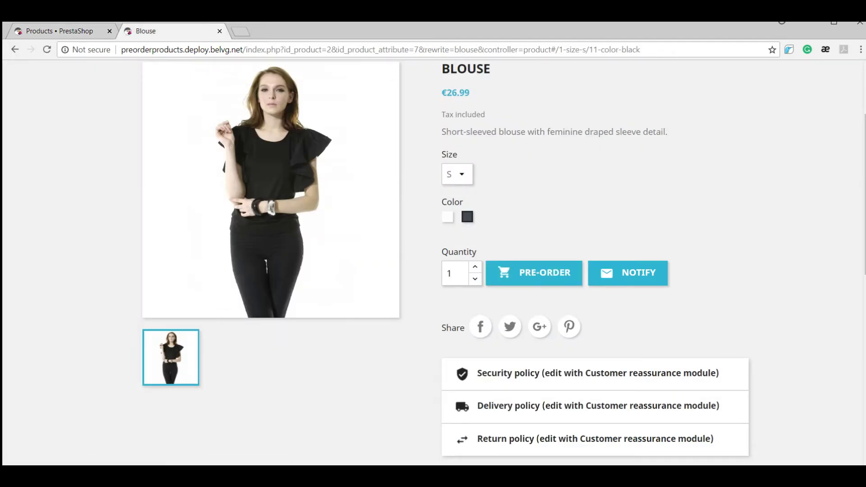
Test-order the Blouse with Pre-Order, continue shopping, and return to the back office
left_click(537, 281)
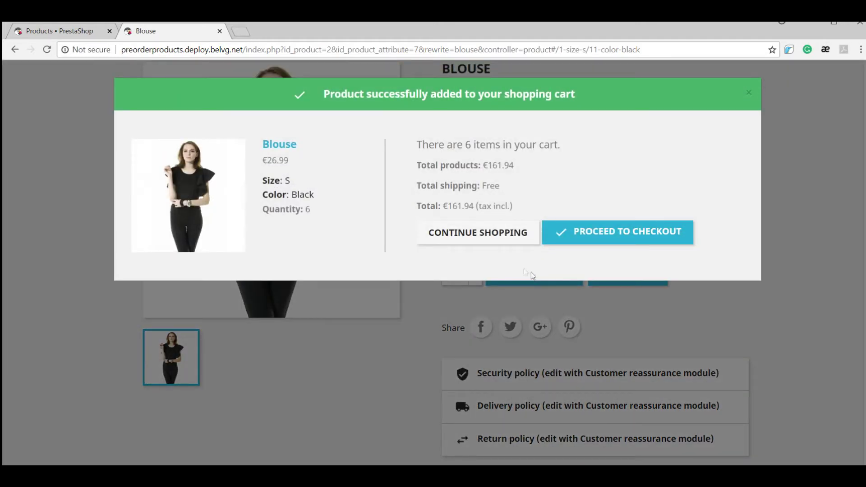
left_click(474, 243)
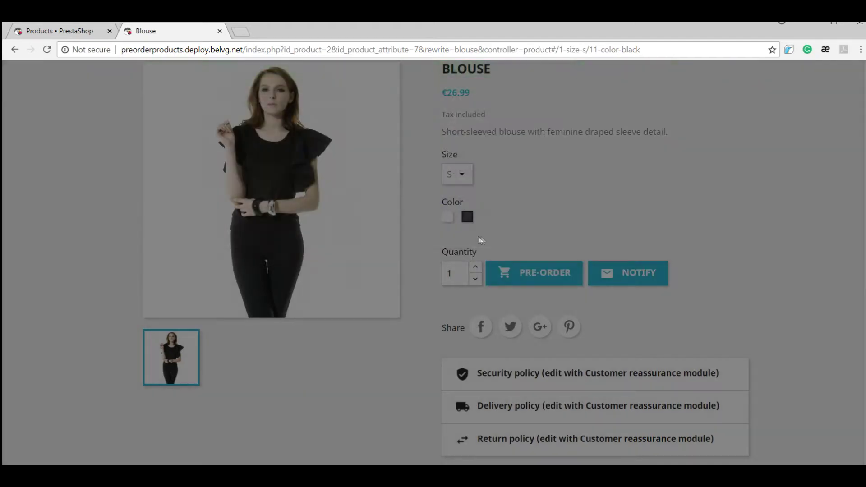
left_click(78, 33)
Enable the Size S, Black countdown with available date 22 August 2018 and quantity 2
scroll(374, 237, "down", 3)
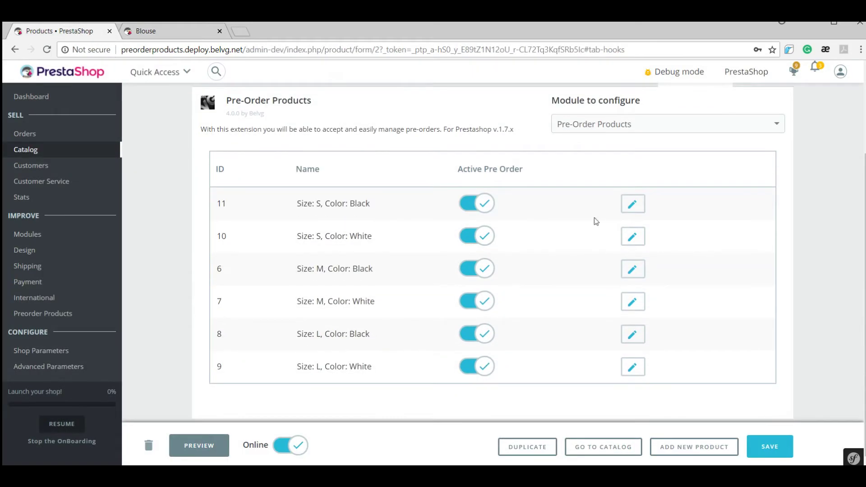
left_click(633, 205)
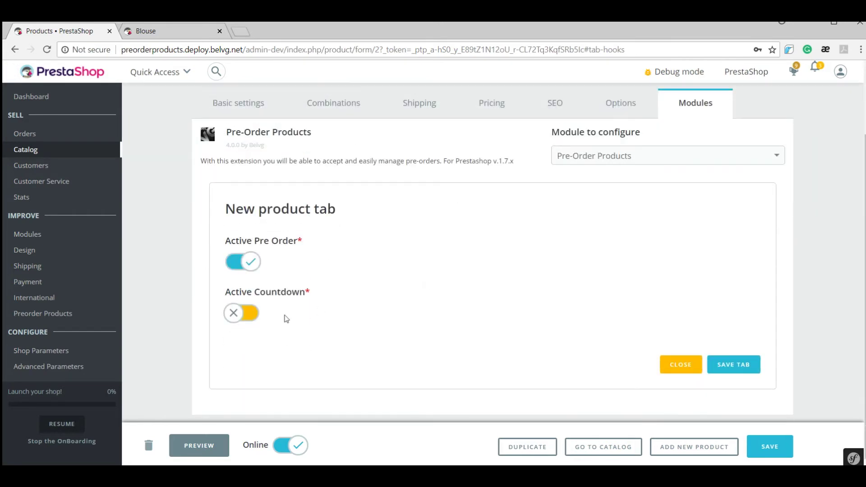
left_click(246, 316)
scroll(361, 288, "down", 4)
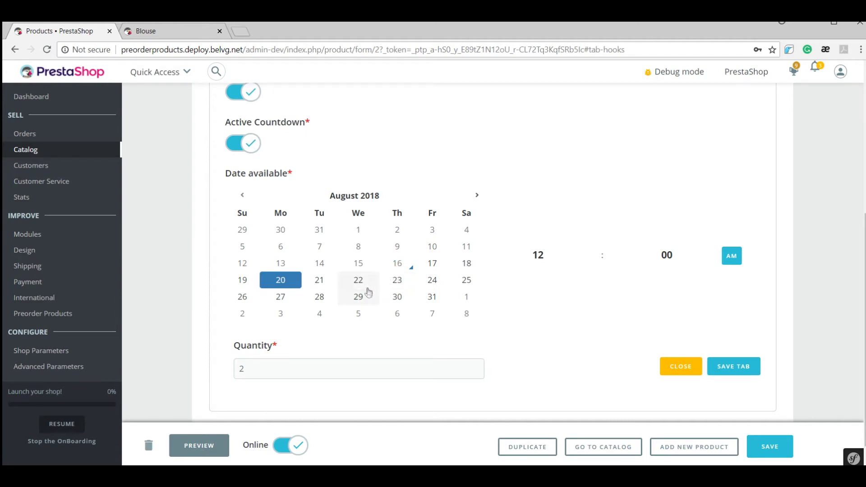
left_click(366, 285)
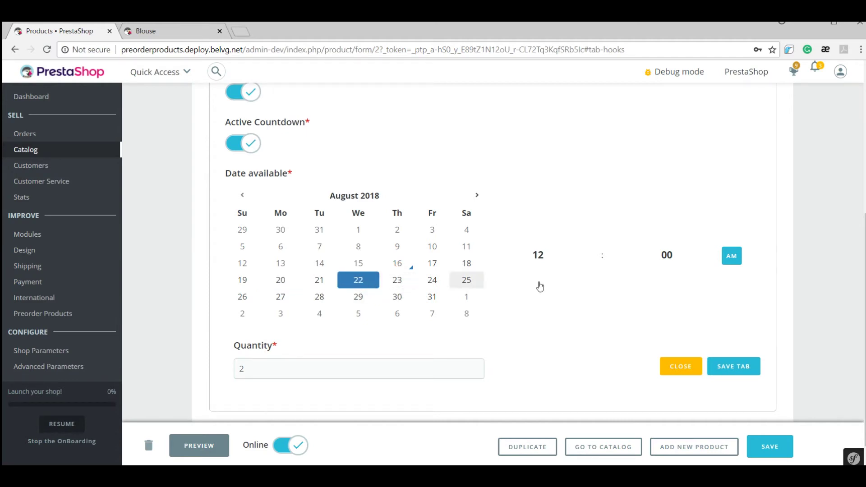
scroll(572, 257, "down", 1)
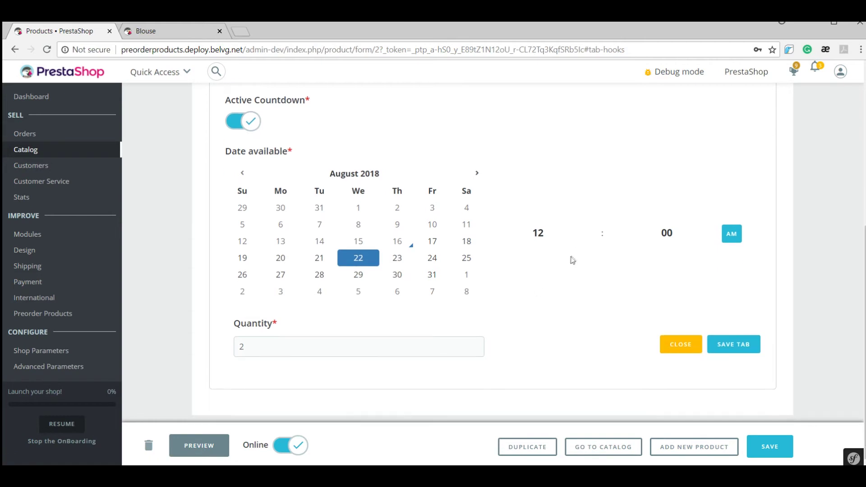
left_click(276, 353)
left_click(738, 348)
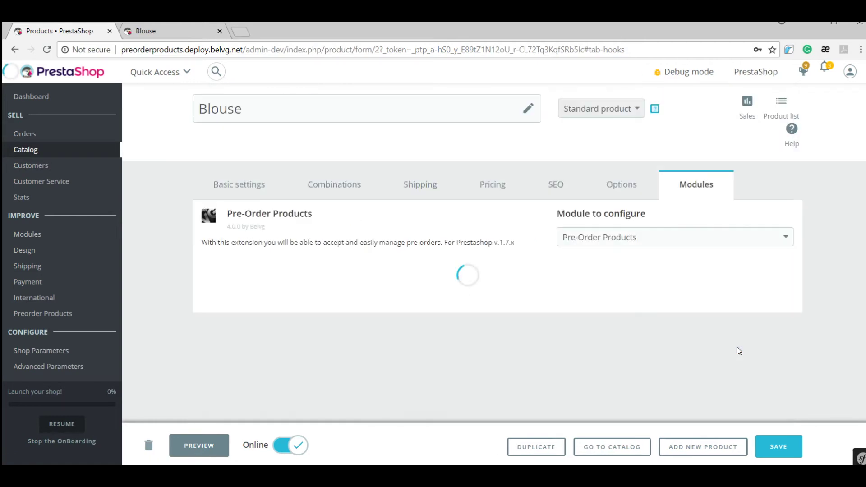
scroll(674, 332, "down", 1)
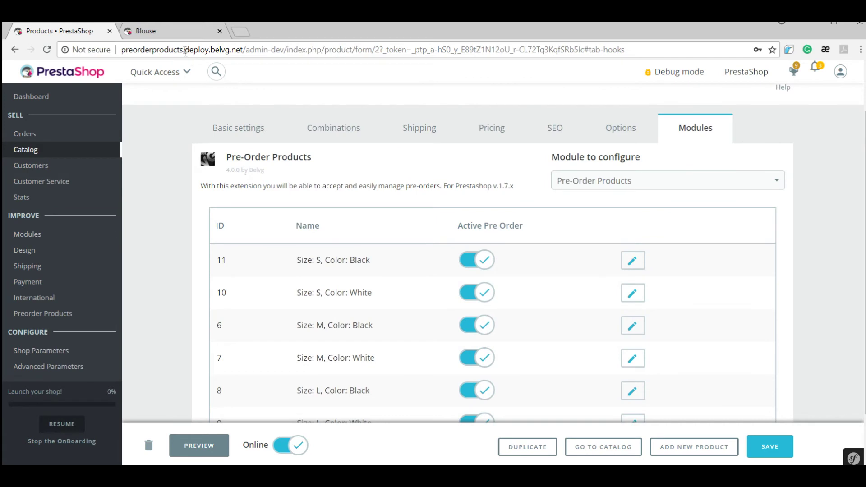
Reload the Blouse storefront to show the red countdown below the Pre-Order and Notify buttons
left_click(171, 34)
left_click(48, 51)
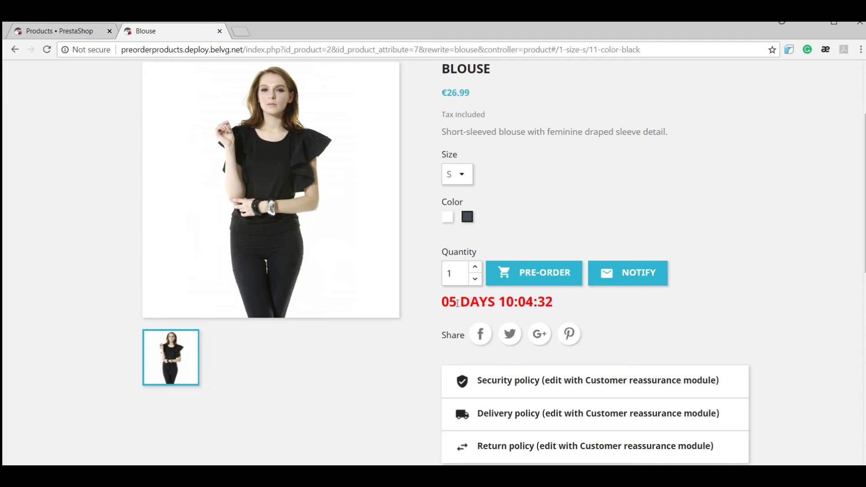
scroll(473, 301, "down", 2)
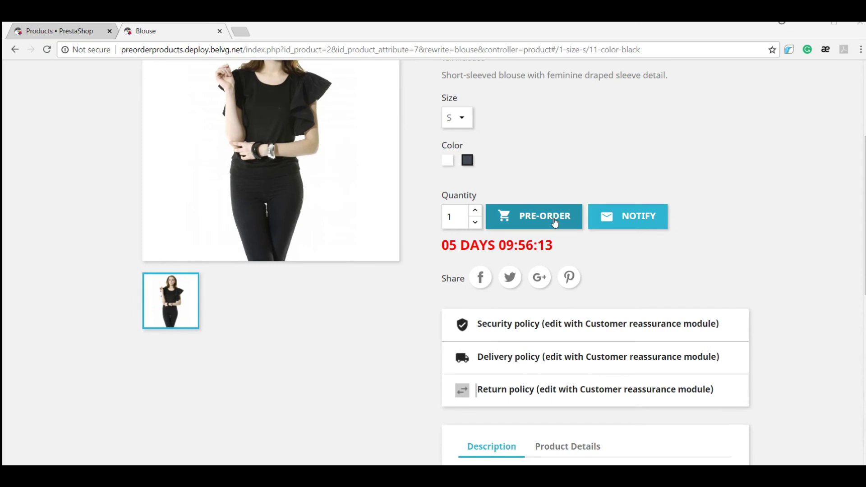